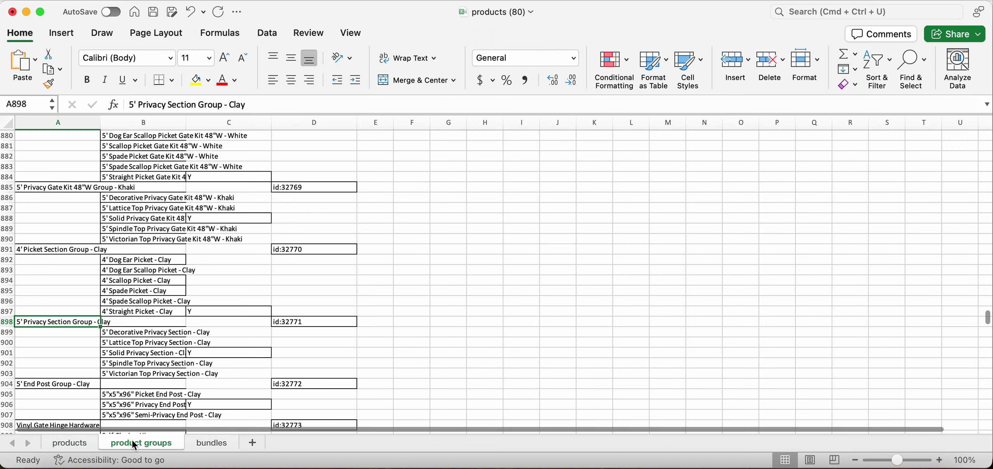
Step: Open the bundles sheet and examine the name, canvas drawing type and unit of the 5' Privacy Vinyl Fence - Clay bundle
left_click(198, 442)
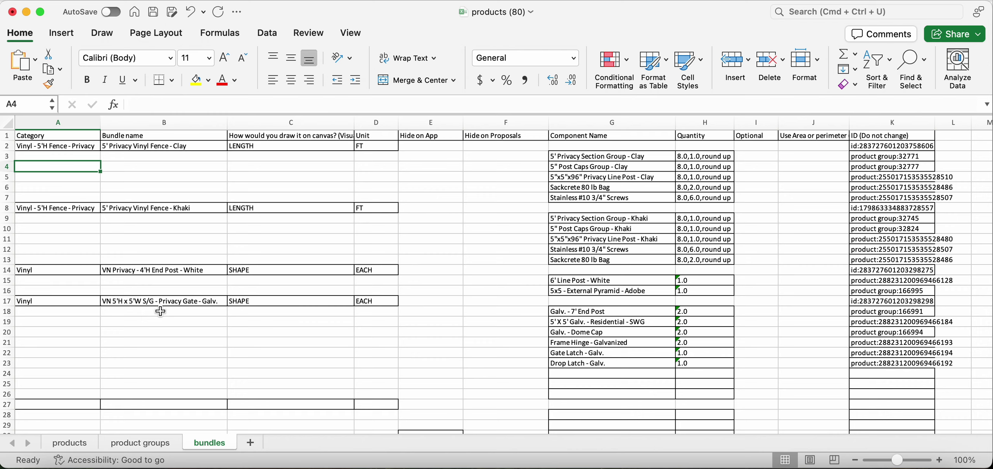
left_click(156, 180)
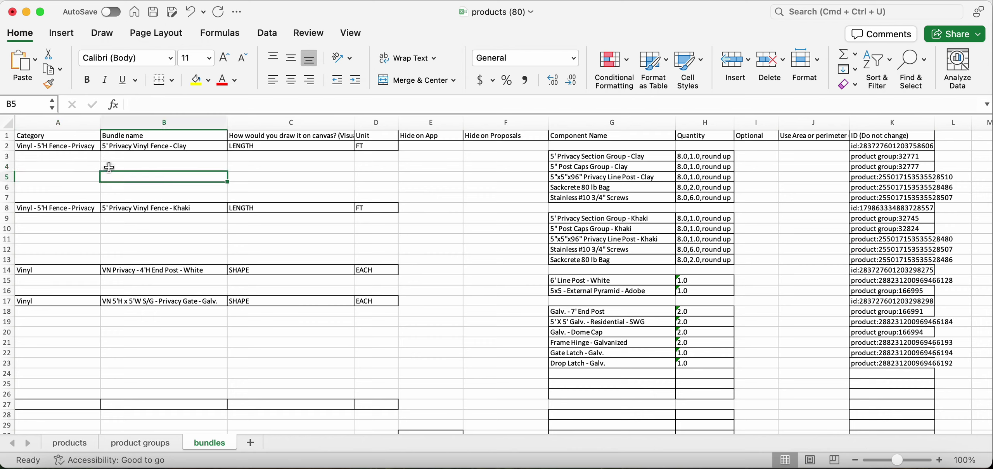
left_click(145, 147)
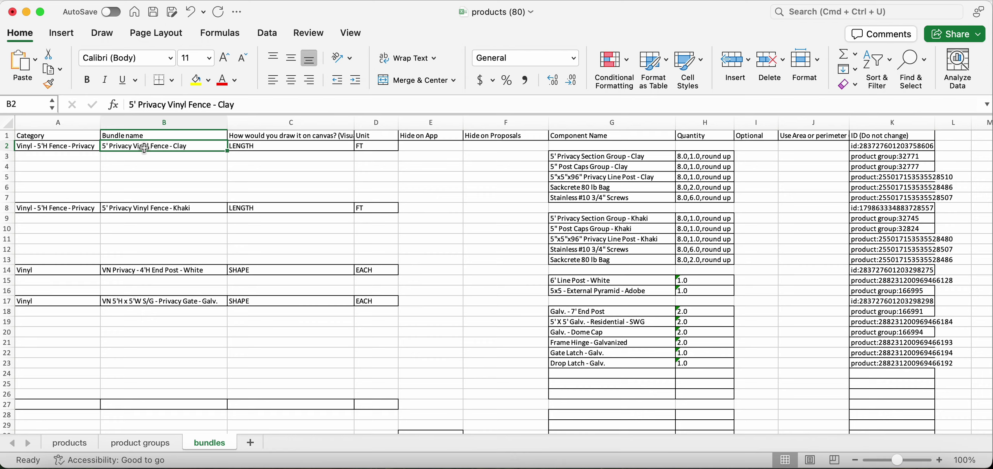
left_click(285, 145)
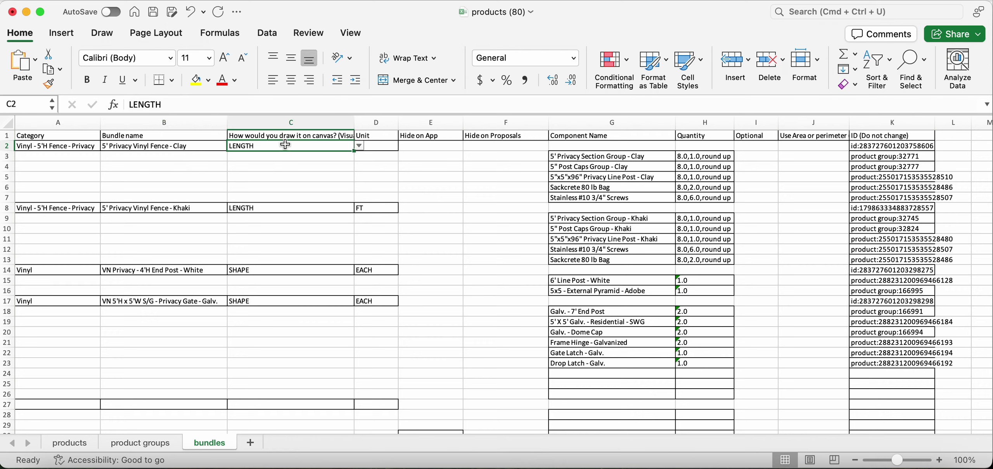
left_click(370, 149)
left_click(325, 148)
Step: Examine the canvas drawing type choices for the VN Privacy end post and VN privacy gate bundles
left_click(251, 301)
left_click(252, 270)
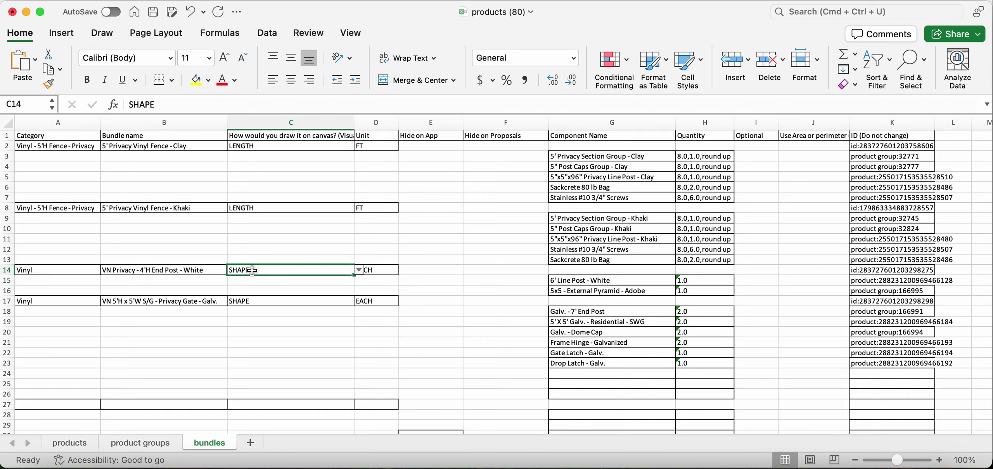
left_click(265, 305)
left_click(328, 270)
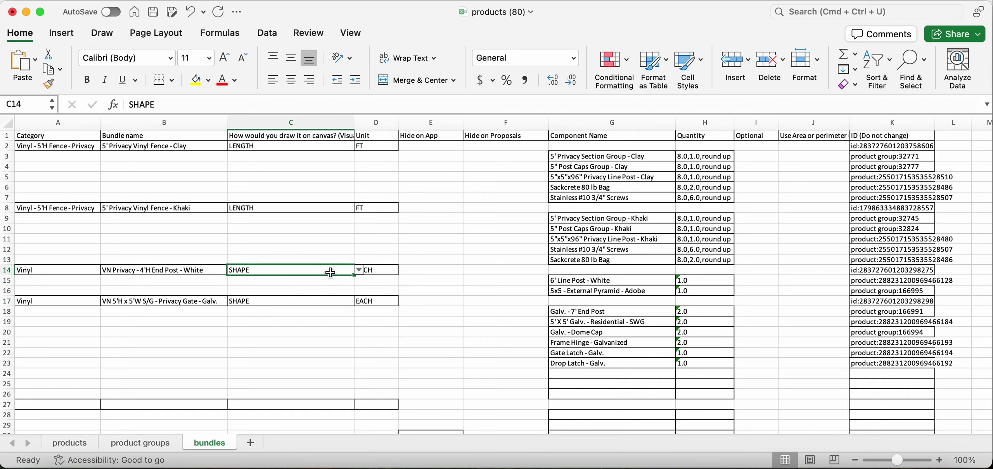
left_click(361, 269)
key("Escape")
left_click(334, 299)
left_click(359, 301)
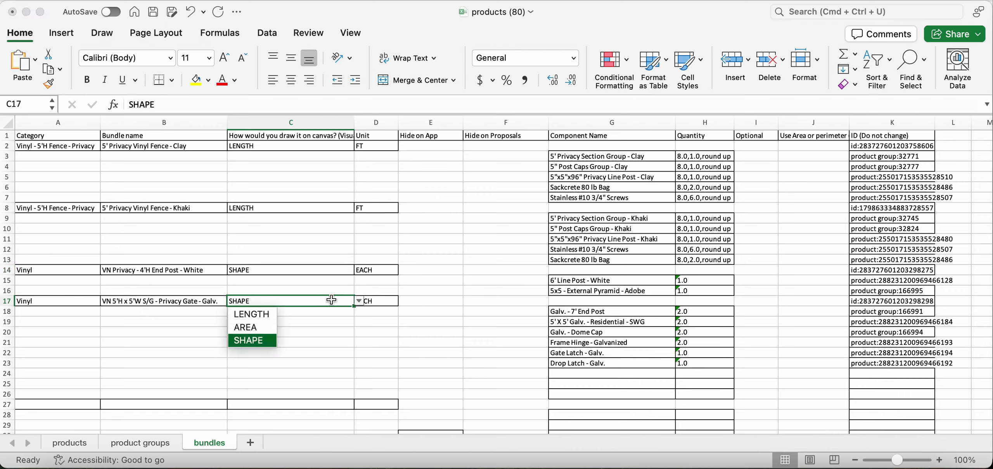
key("Escape")
Step: Examine the unit choices available for the 5' Privacy Vinyl Fence - Clay bundle
left_click(297, 156)
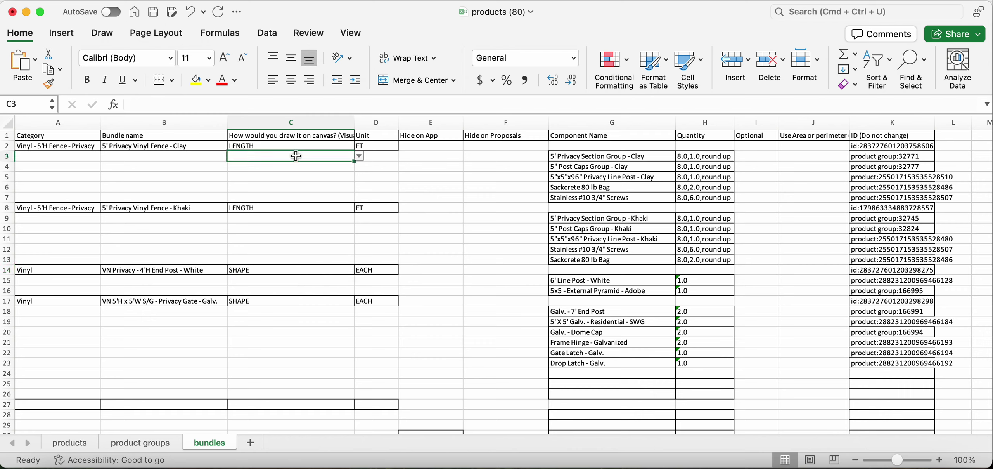
left_click(376, 148)
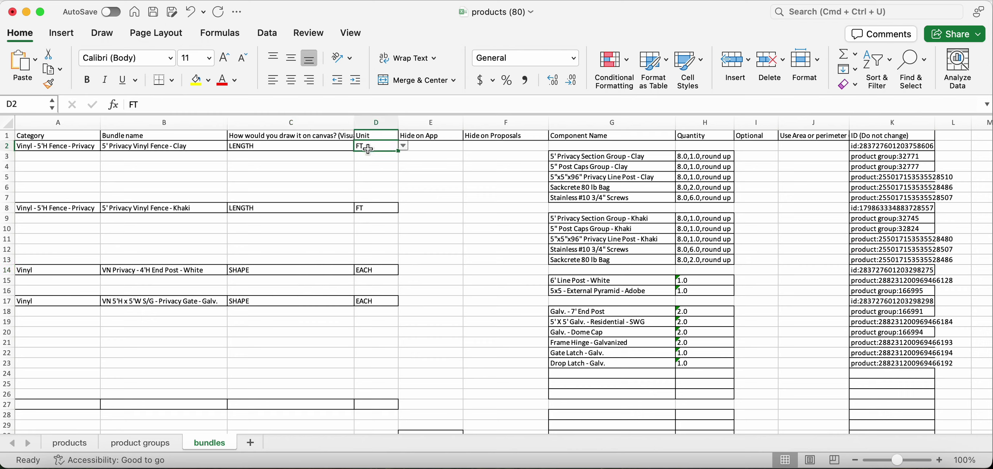
left_click(310, 149)
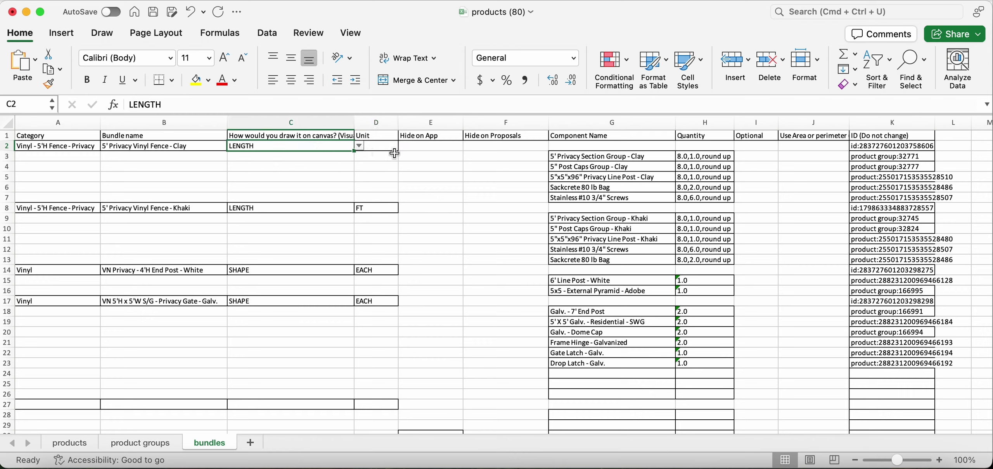
left_click(392, 148)
left_click(404, 146)
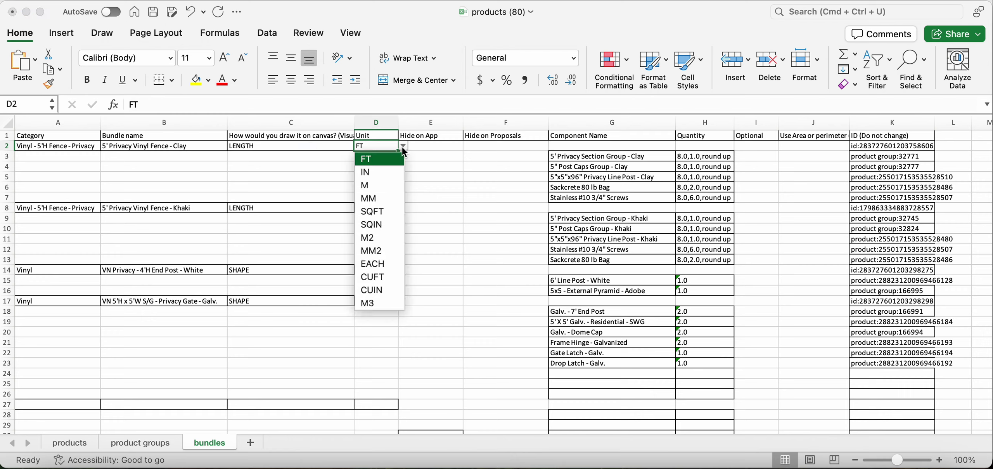
left_click(319, 166)
Step: Examine how the Component Name entries start one row below the 5' Privacy Vinyl Fence - Clay bundle's row
left_click(570, 125)
left_click(537, 157)
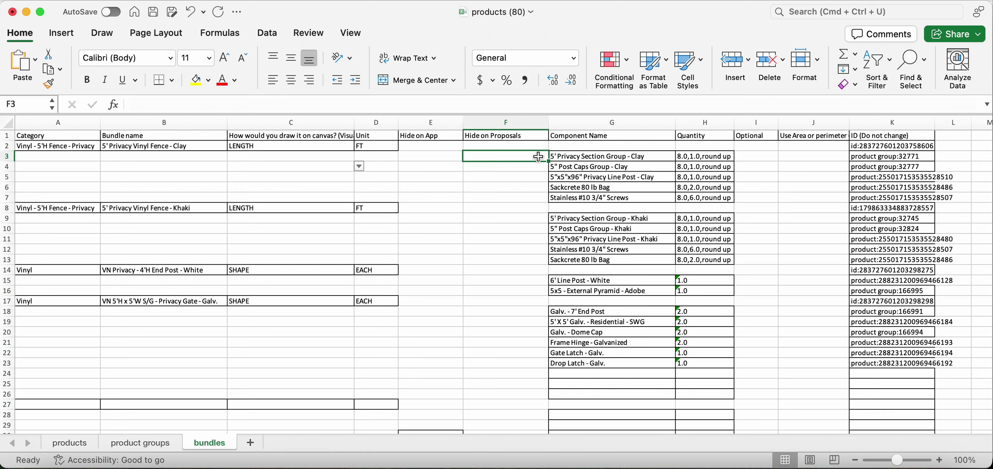
left_click(580, 157)
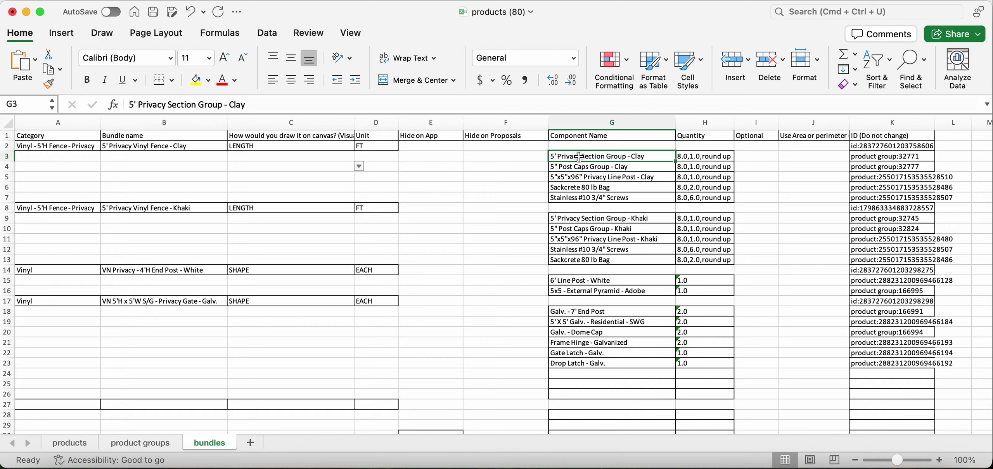
left_click(10, 146)
left_click(8, 156)
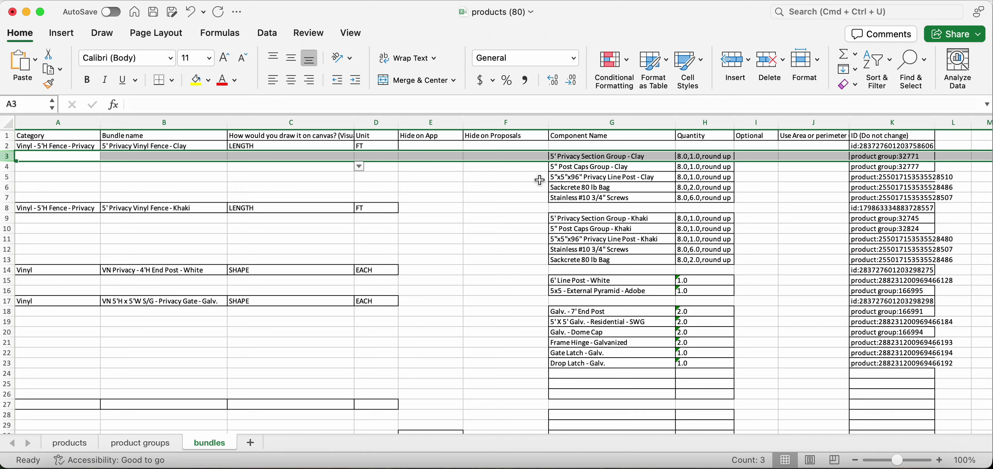
left_click(571, 157)
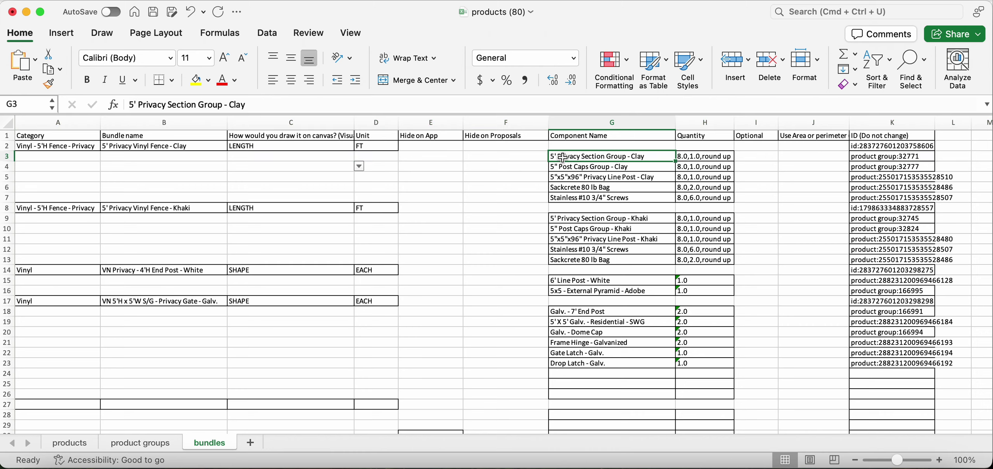
left_click(568, 145)
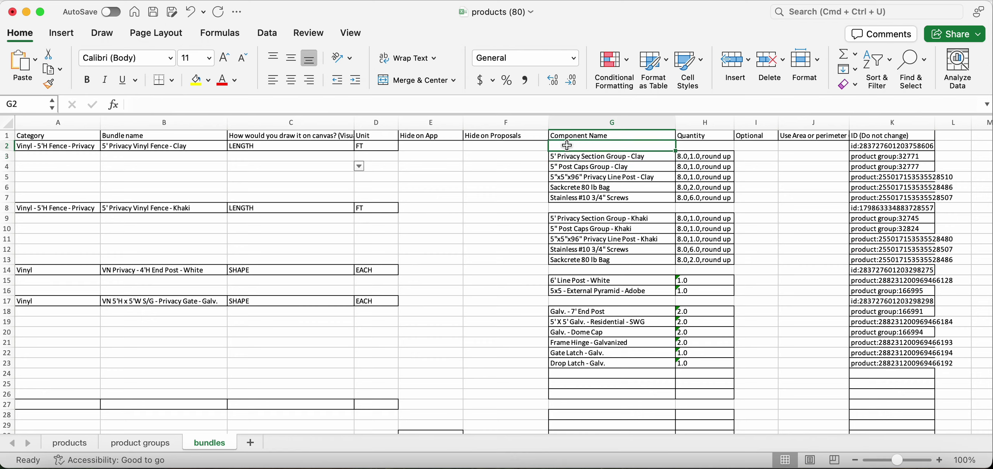
left_click(570, 158)
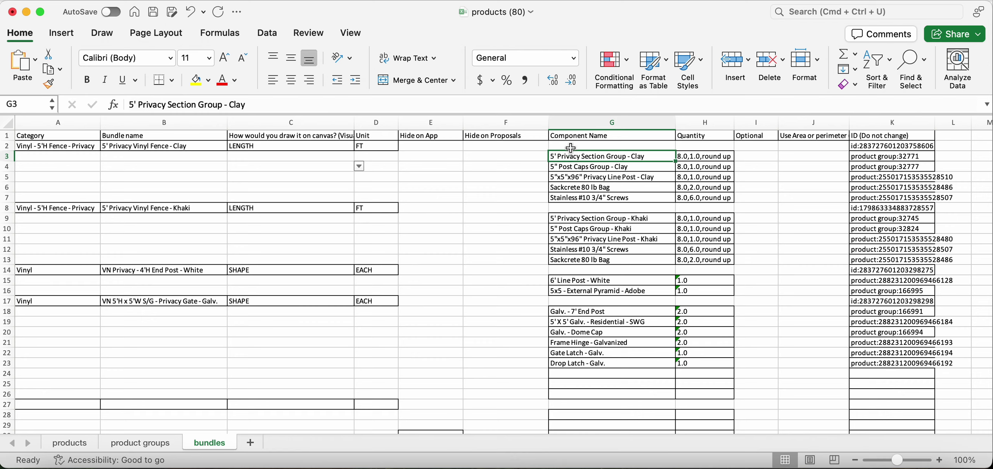
left_click(571, 148)
left_click(570, 156)
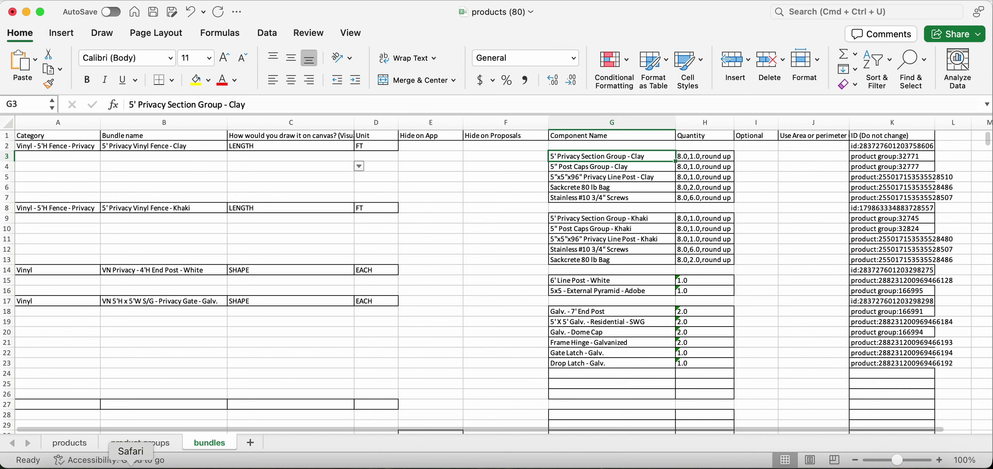
Step: Check the 5' Privacy Section Group - Clay component against the product groups sheet and Sackcrete 80 lb Bag against the products sheet
left_click(138, 443)
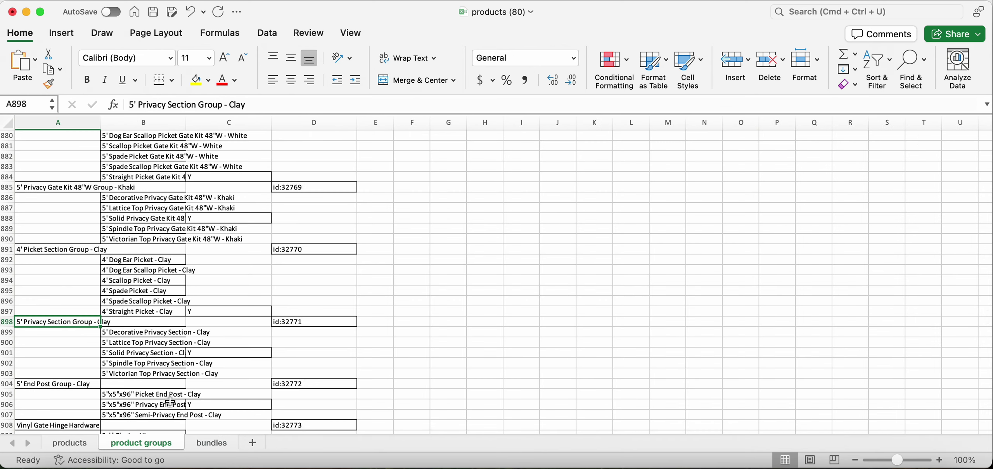
left_click(213, 443)
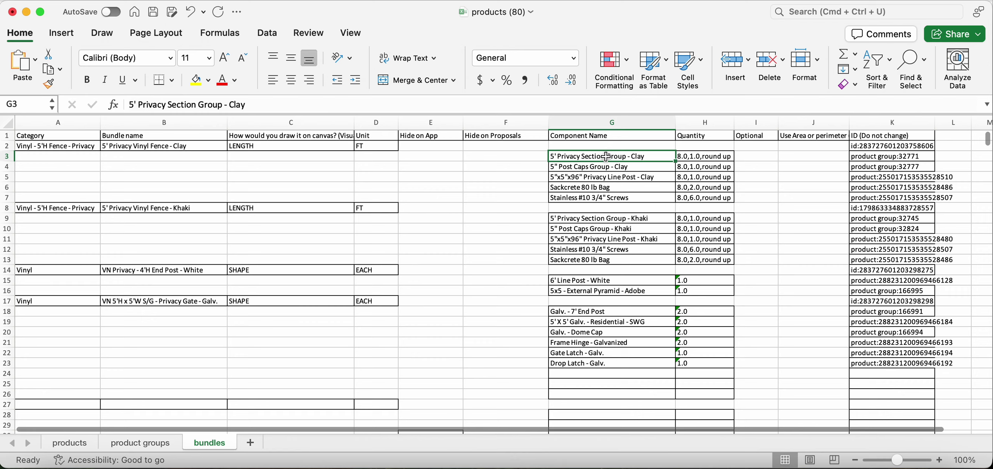
left_click(581, 188)
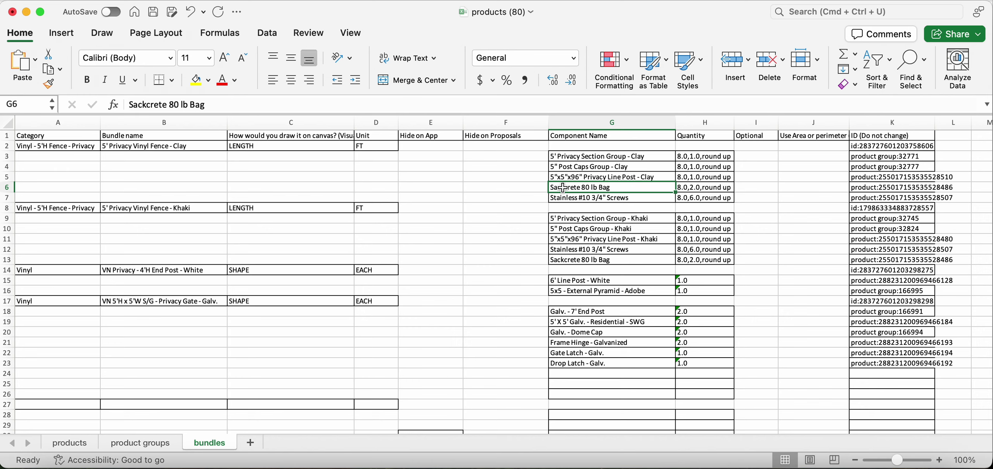
left_click(75, 444)
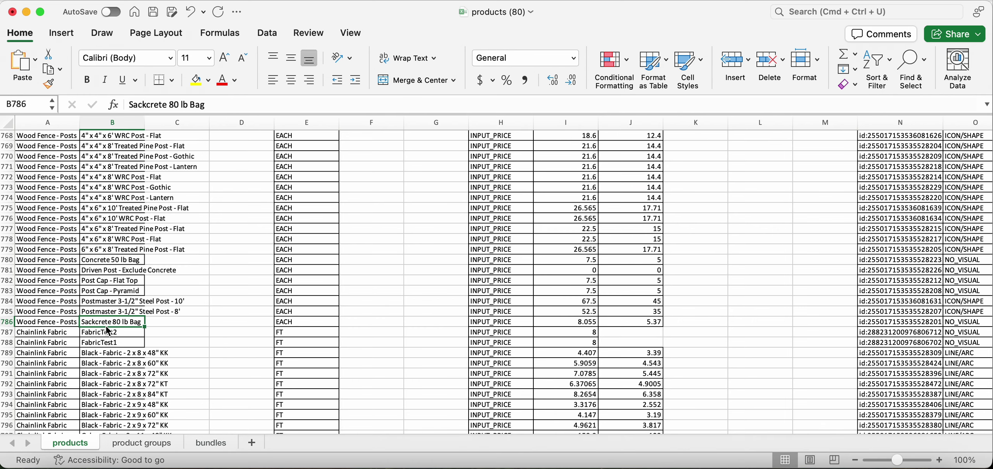
left_click(213, 443)
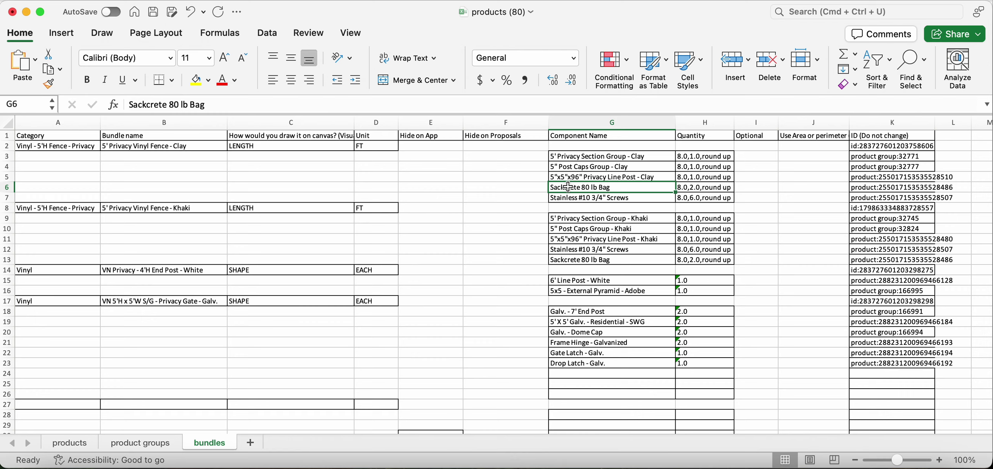
Step: Compare the component quantities of the two length-based fence bundles with those of the shape-based post and gate bundles
left_click(710, 122)
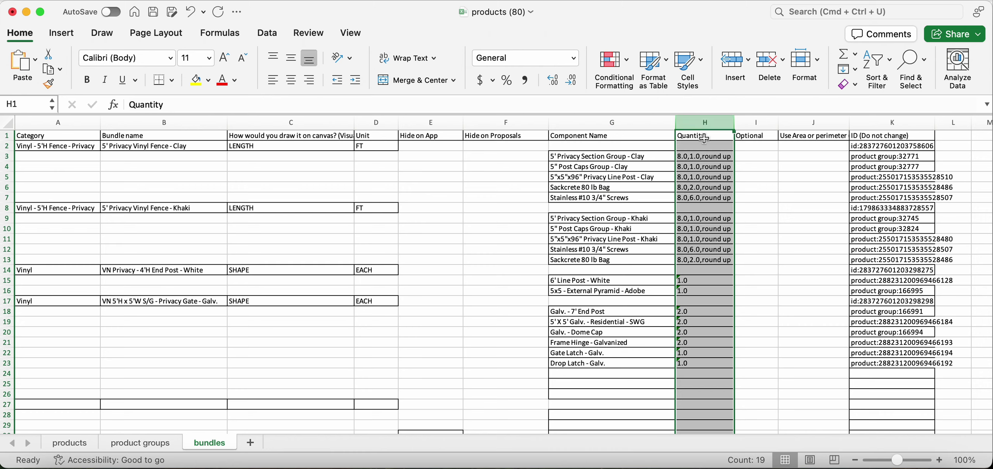
left_click(696, 157)
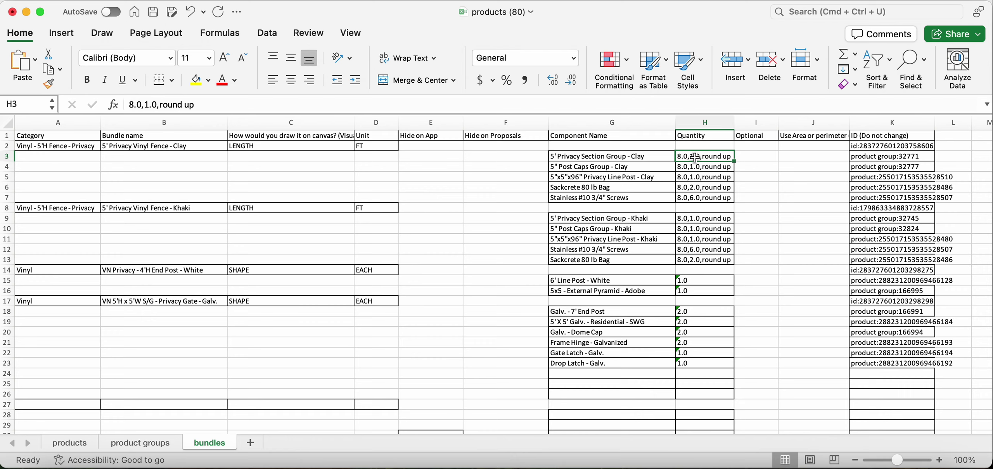
left_click(690, 178)
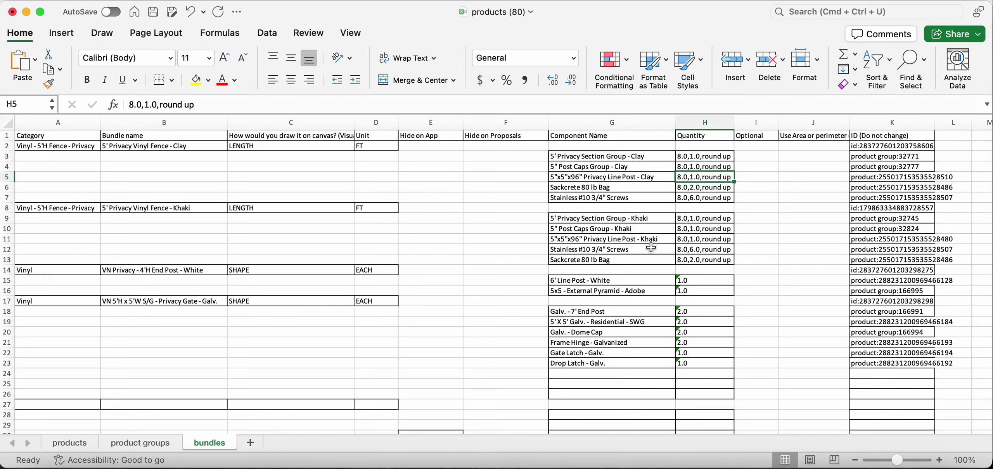
left_click(695, 229)
left_click(694, 239)
left_click(695, 229)
left_click(692, 279)
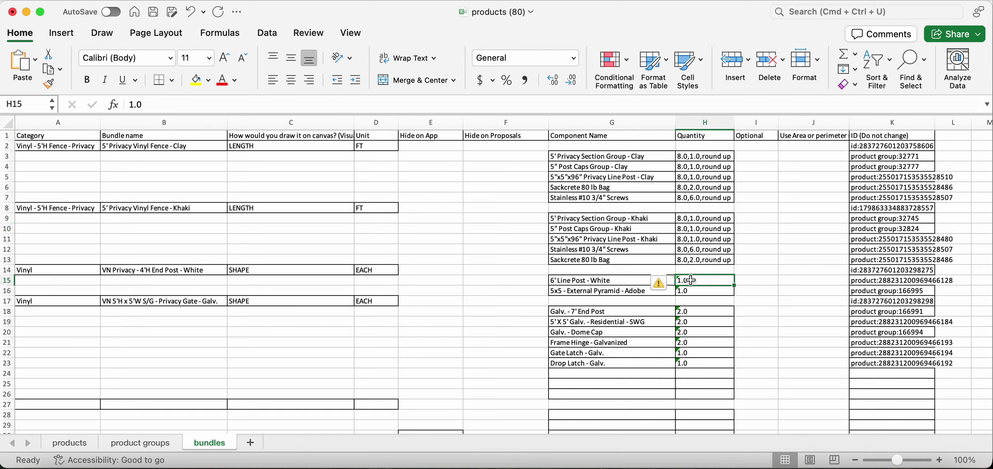
left_click(691, 291)
left_click(689, 322)
left_click(690, 334)
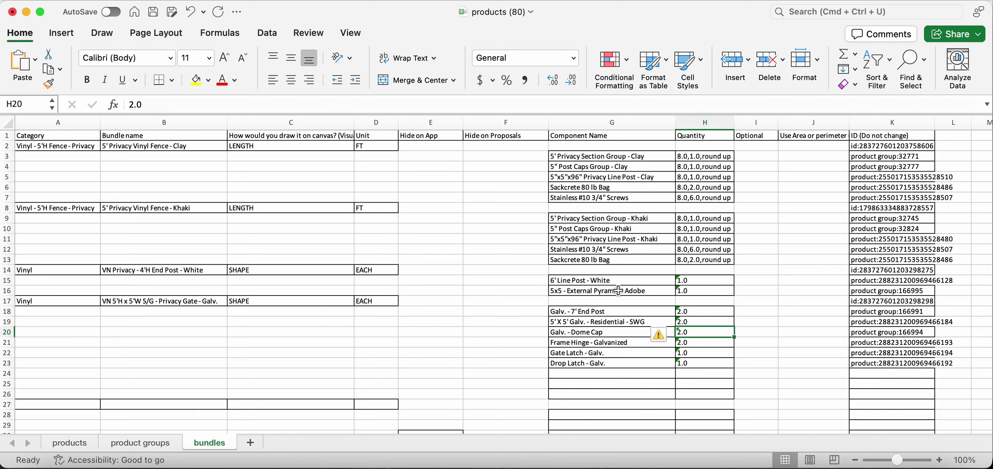
Step: Examine each part of the quantity rule for the 5" Post Caps Group - Khaki component
left_click(704, 229)
left_click(137, 105)
key("Right")
key("Right")
key("Right")
key("Right")
key("Right")
key("Right")
key("Right")
key("Right")
key("Right")
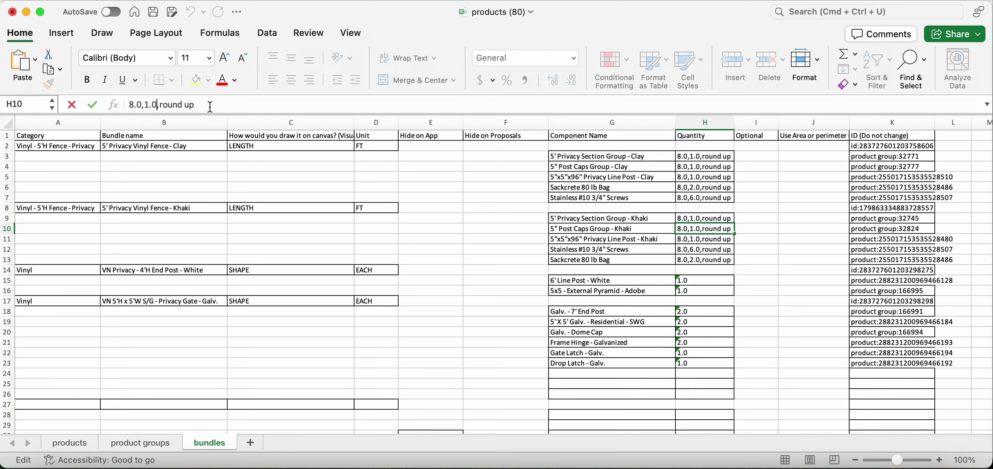
key("Right")
key("Right")
key("Right")
key("Right")
Step: Review the quantity rules for the khaki and clay privacy line posts and the clay fence's Sackcrete 80 lb Bag
left_click(700, 238)
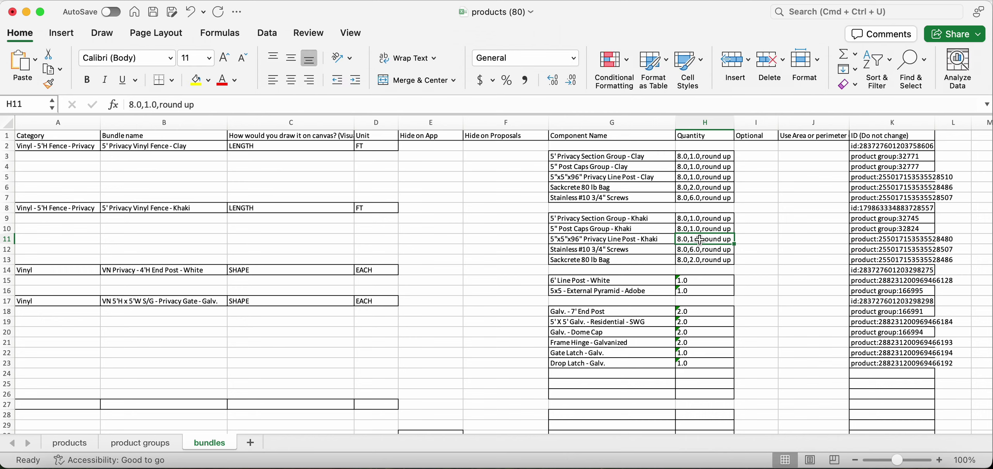
left_click(142, 104)
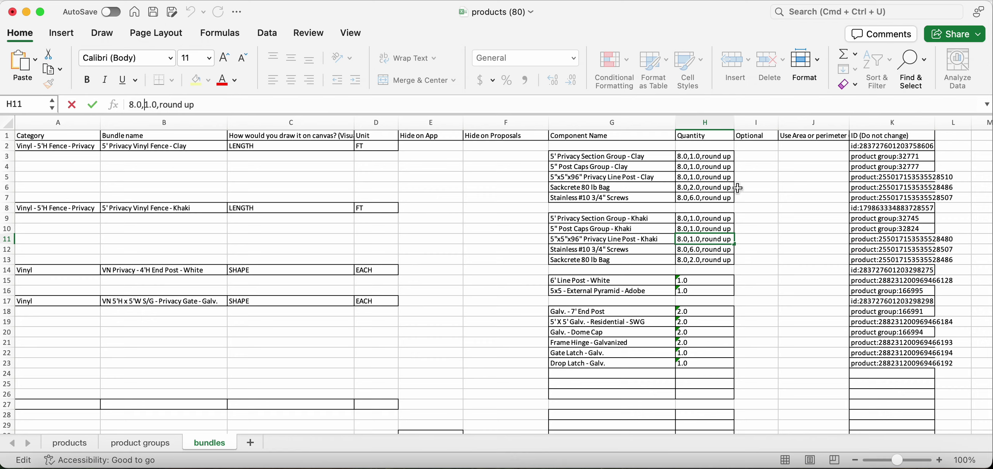
left_click(709, 181)
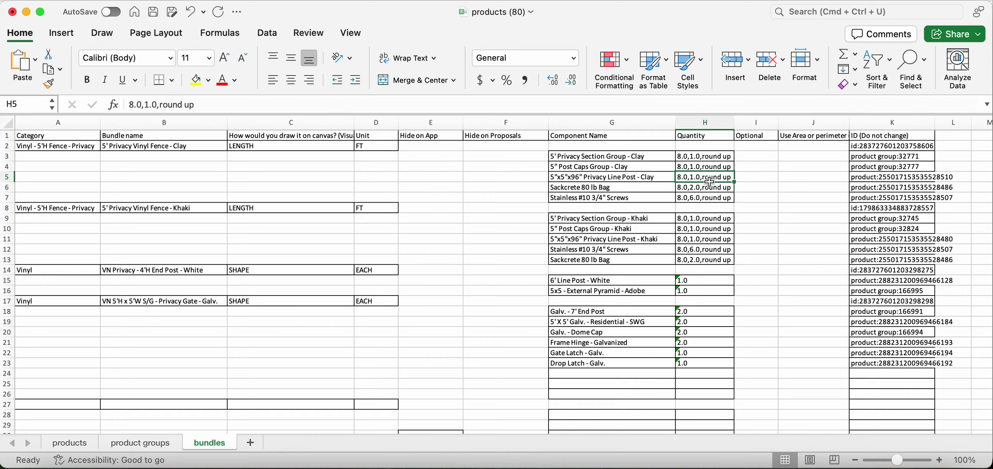
left_click(695, 189)
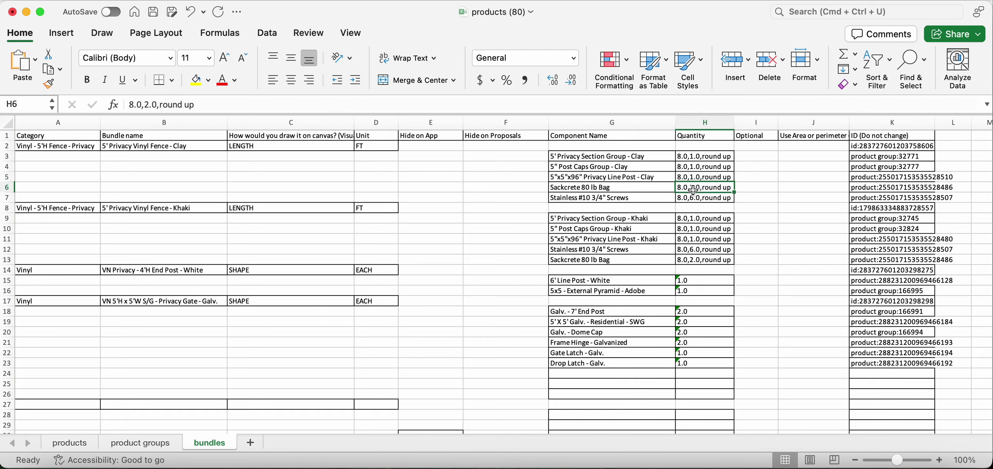
Step: Try flagging the 5"x5"x96" Privacy Line Post - Clay component as optional with Y, and clear the flag again
left_click(758, 122)
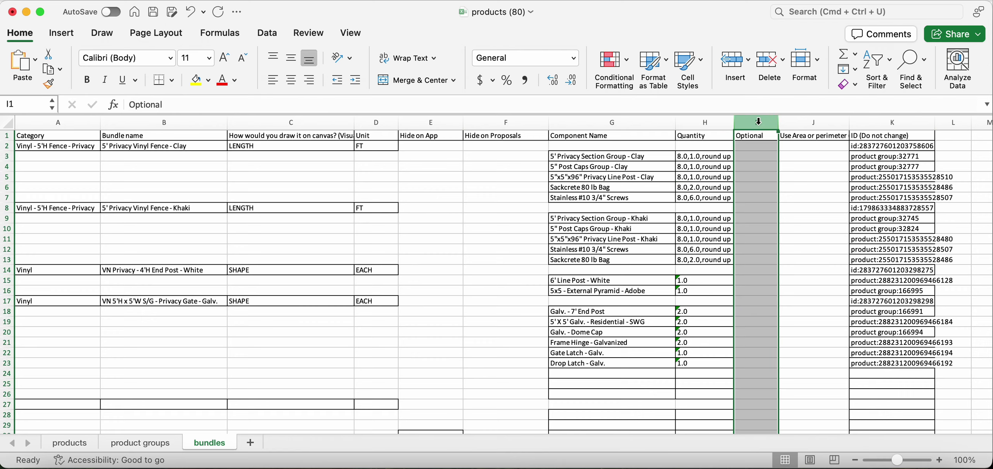
left_click(751, 177)
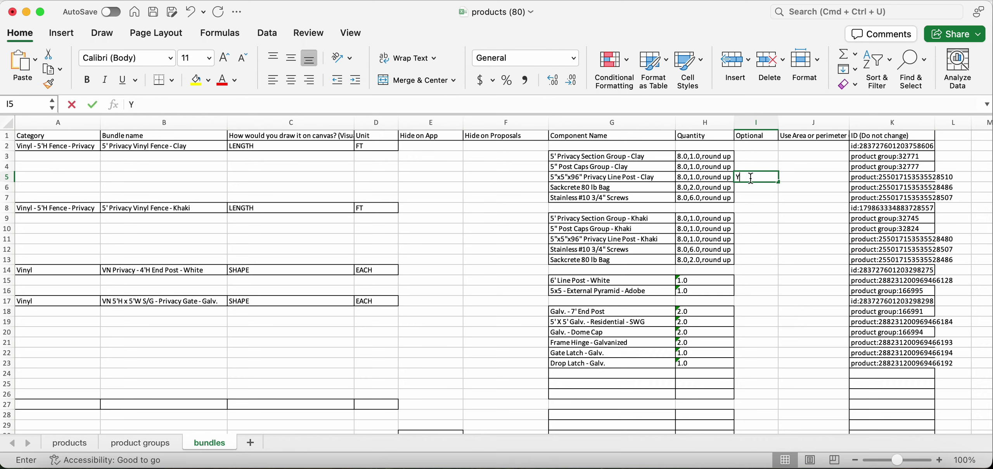
type("Y")
key("Return")
left_click(749, 178)
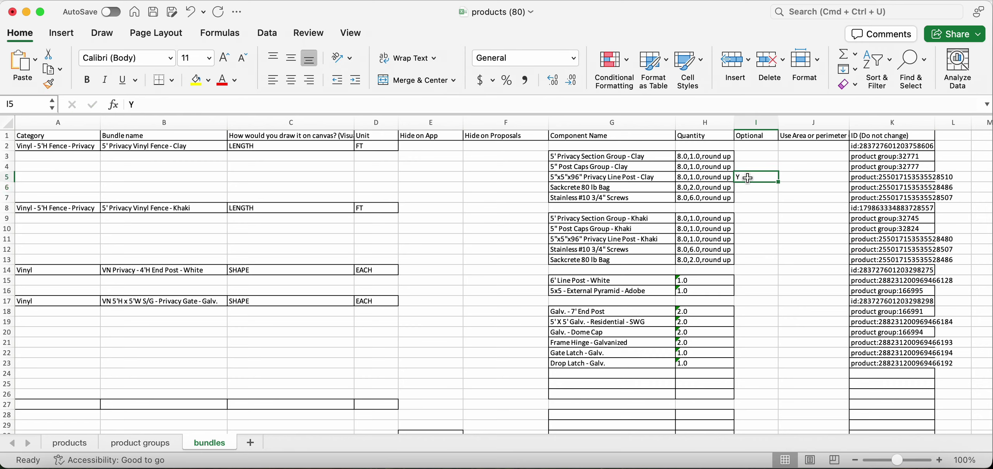
key("Delete")
Step: Examine the area-or-perimeter column for area bundles and the ID column with its bundle and product group entries
left_click(794, 116)
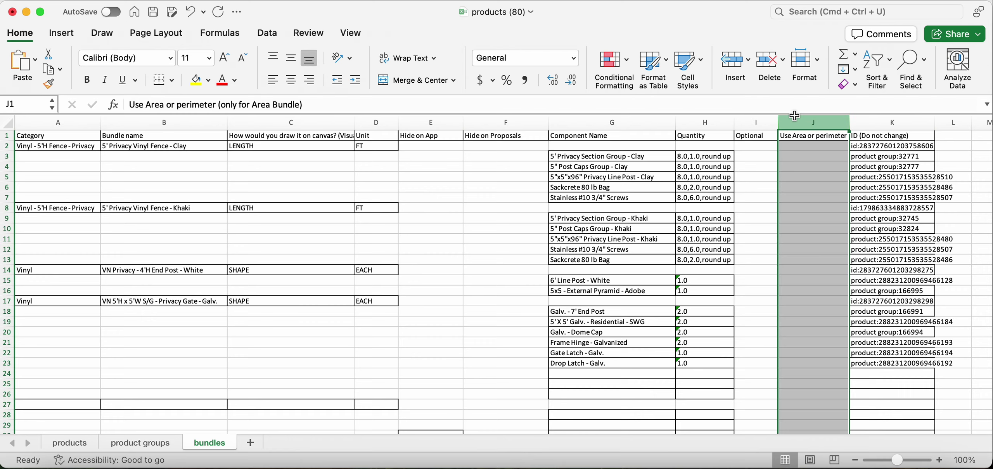
left_click(803, 192)
left_click(896, 154)
left_click(893, 125)
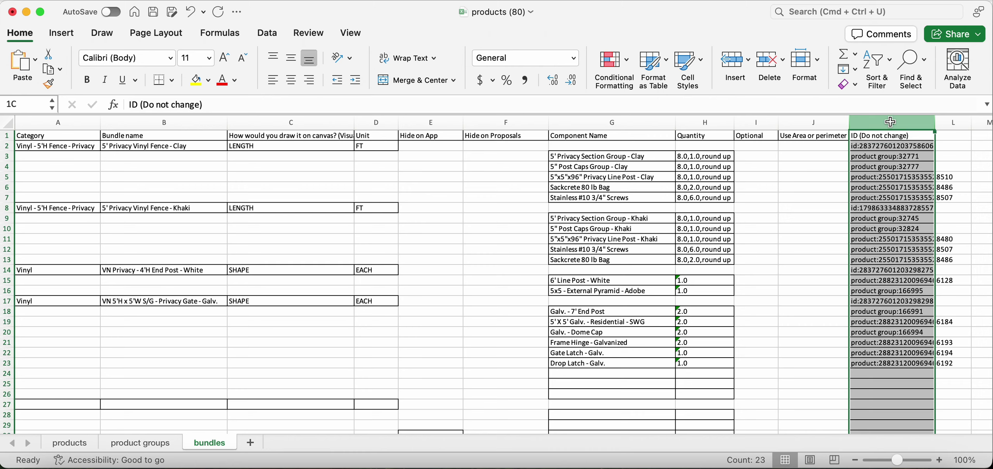
left_click(888, 150)
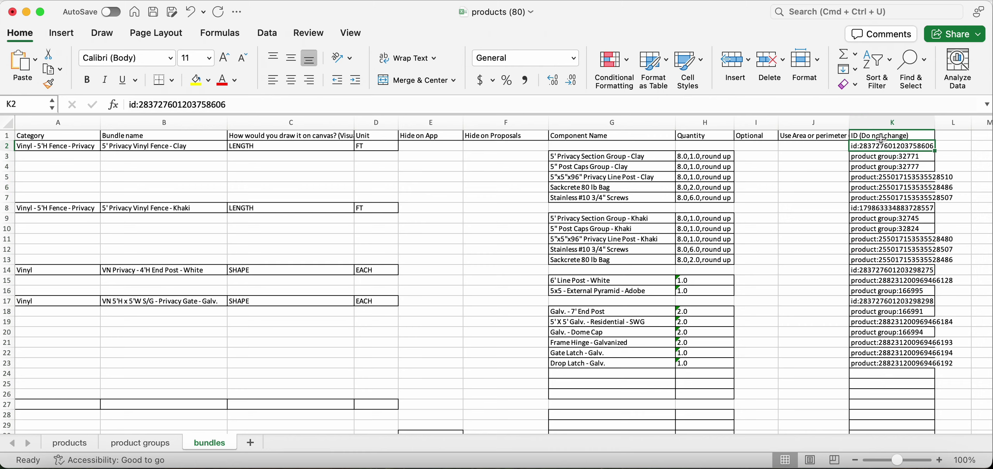
left_click(881, 136)
left_click(877, 167)
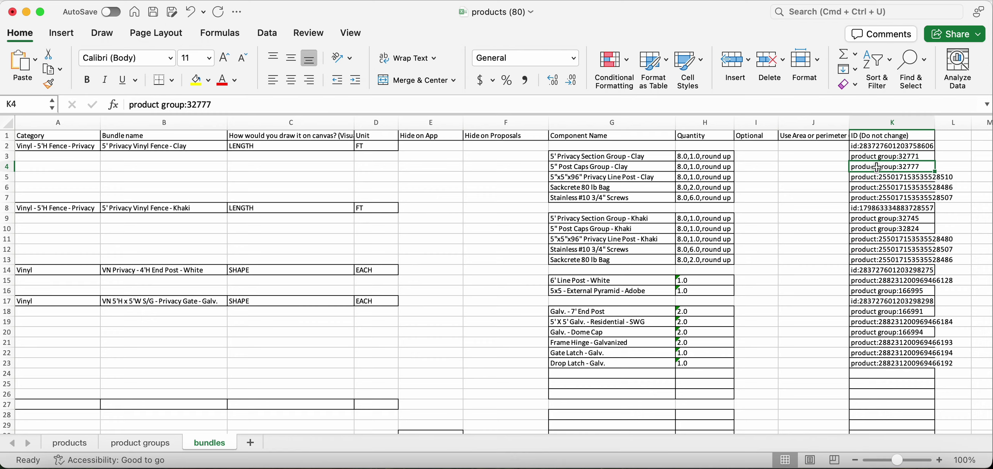
Step: Review the blank rows below the gate bundle where a new bundle's category, name, drawing type, unit and components go
left_click(142, 356)
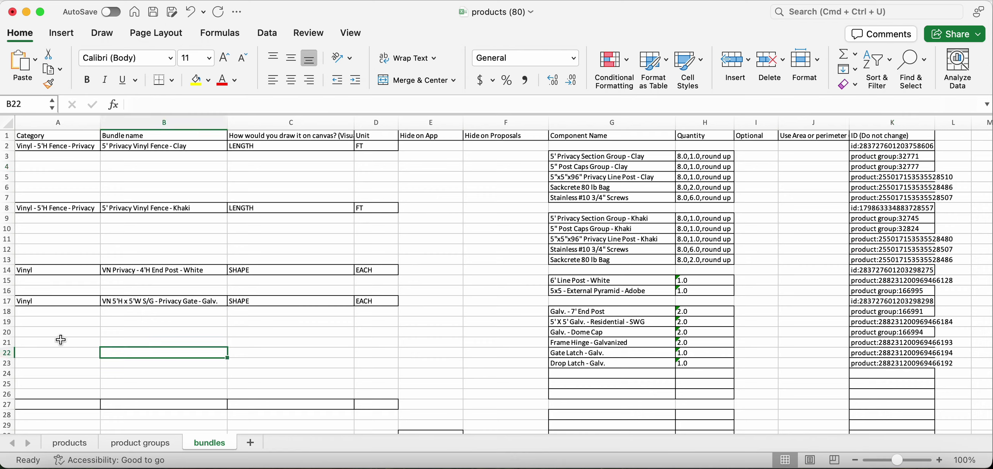
left_click(64, 381)
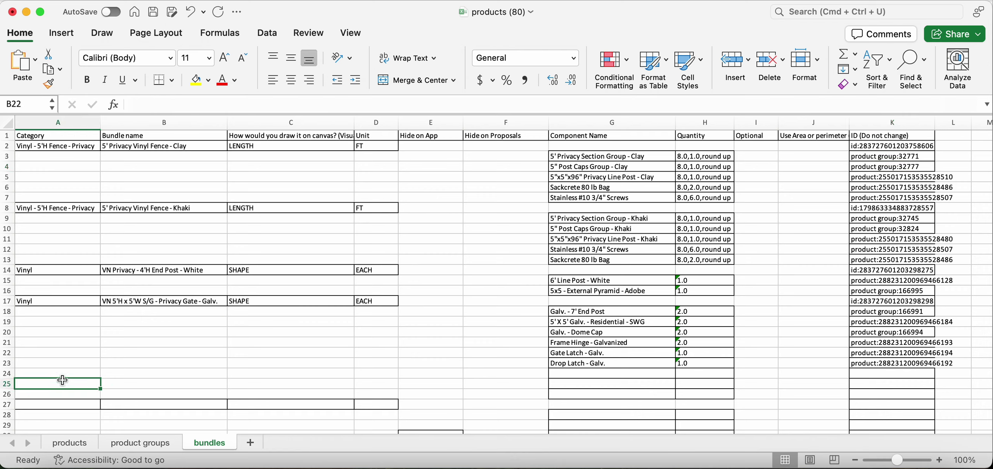
left_click(42, 375)
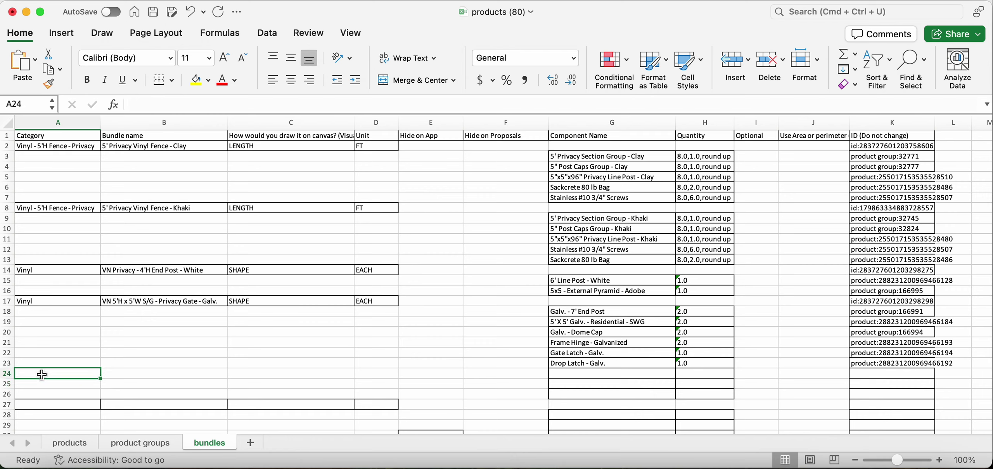
left_click(126, 373)
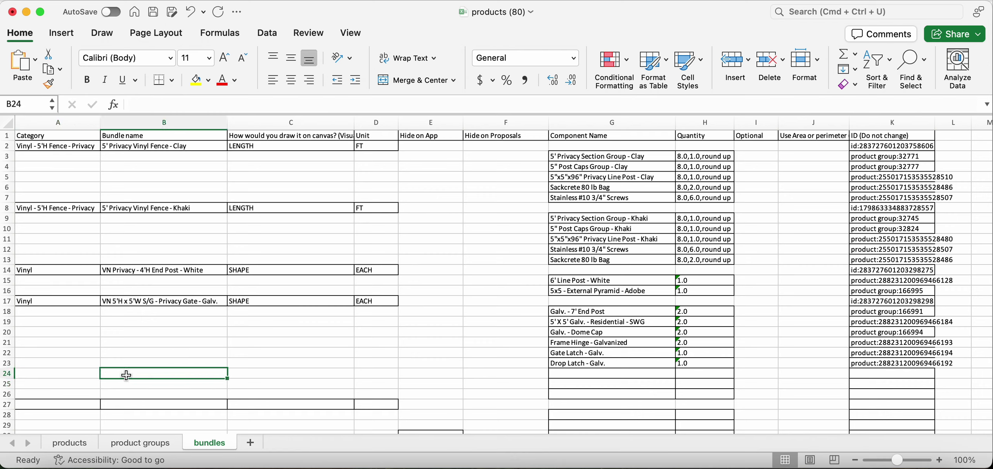
left_click(267, 372)
left_click(388, 375)
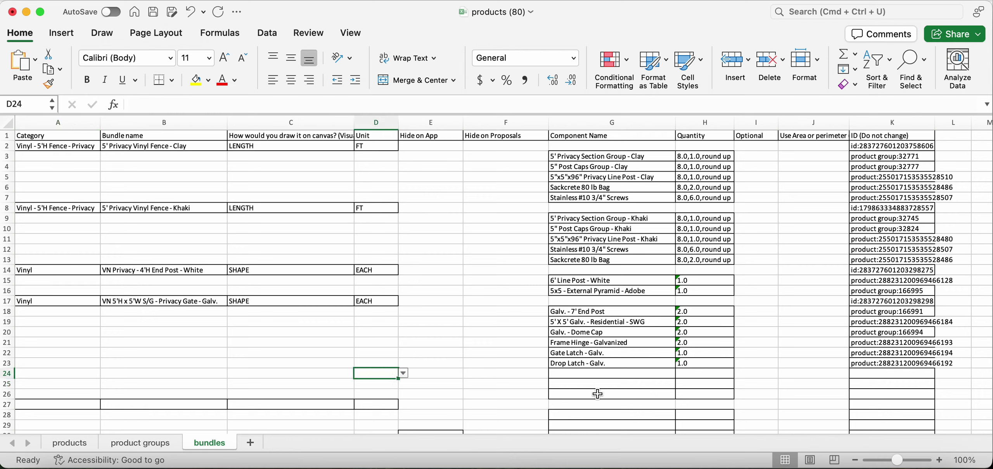
left_click(601, 407)
scroll(601, 408, "down", 2)
scroll(701, 408, "up", 2)
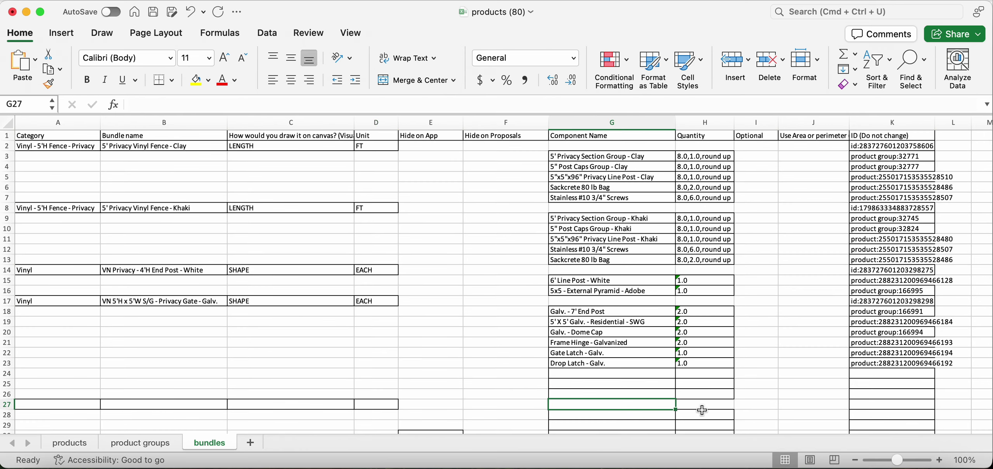
Step: Select the 5' Privacy Vinyl Fence - Clay bundle row together with its first component row
left_click(6, 146)
left_click_drag(5, 146, 6, 157)
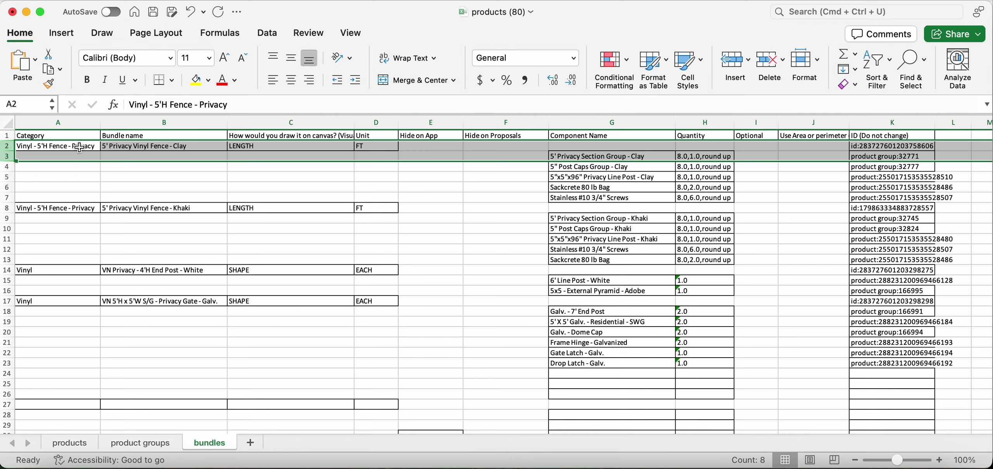